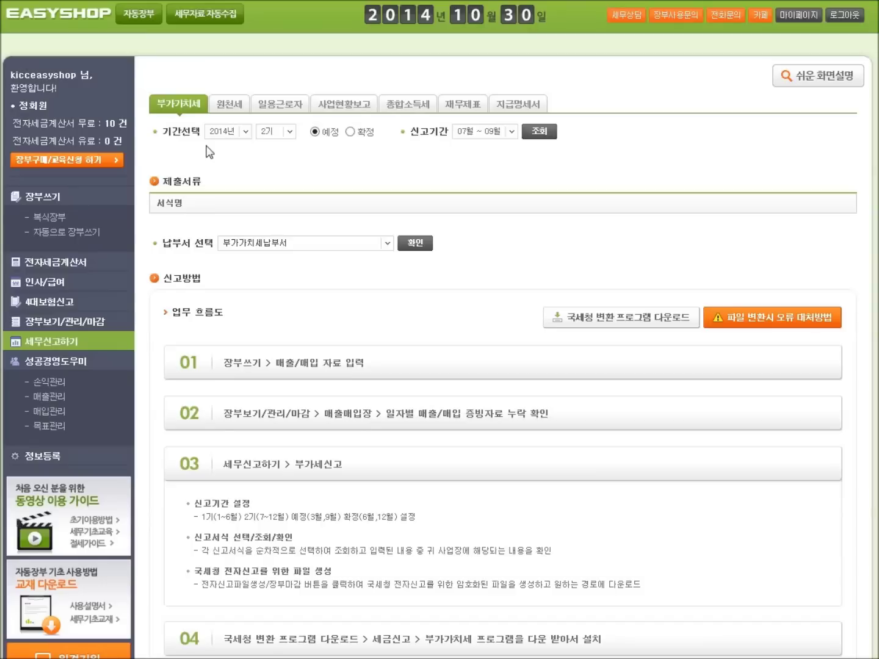
Retrieve the VAT submission forms for the 2기 period as a final return (확정) with filing months 07월 ~ 12월.
drag(162, 145, 360, 148)
click(281, 130)
click(269, 161)
click(350, 130)
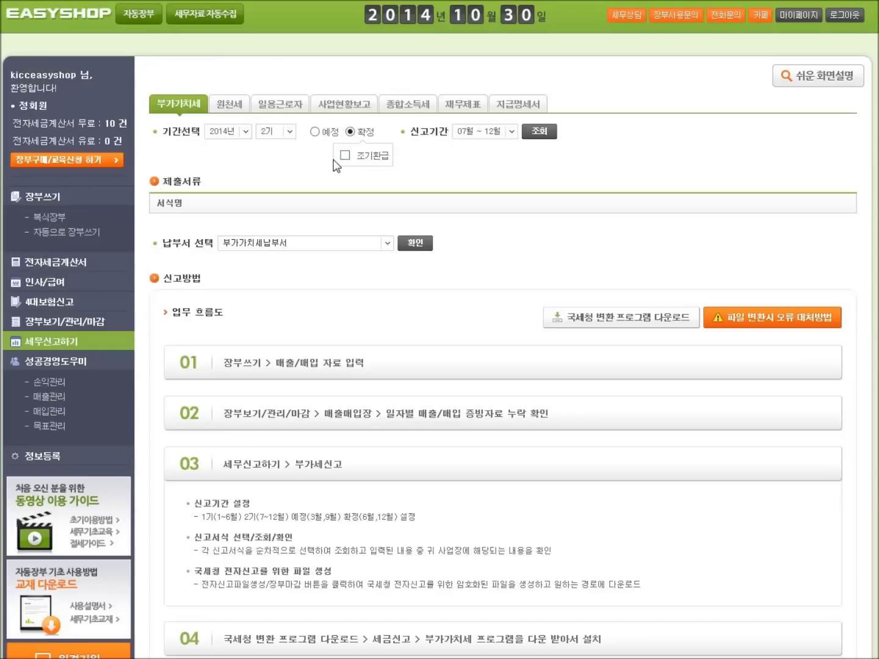
drag(339, 166, 403, 165)
drag(409, 147, 526, 147)
click(510, 131)
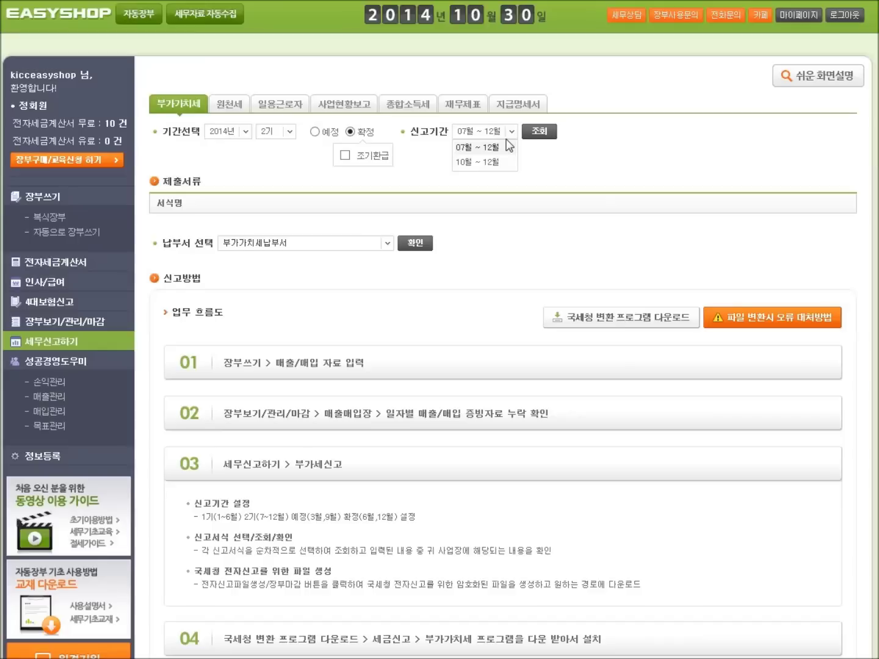
click(508, 146)
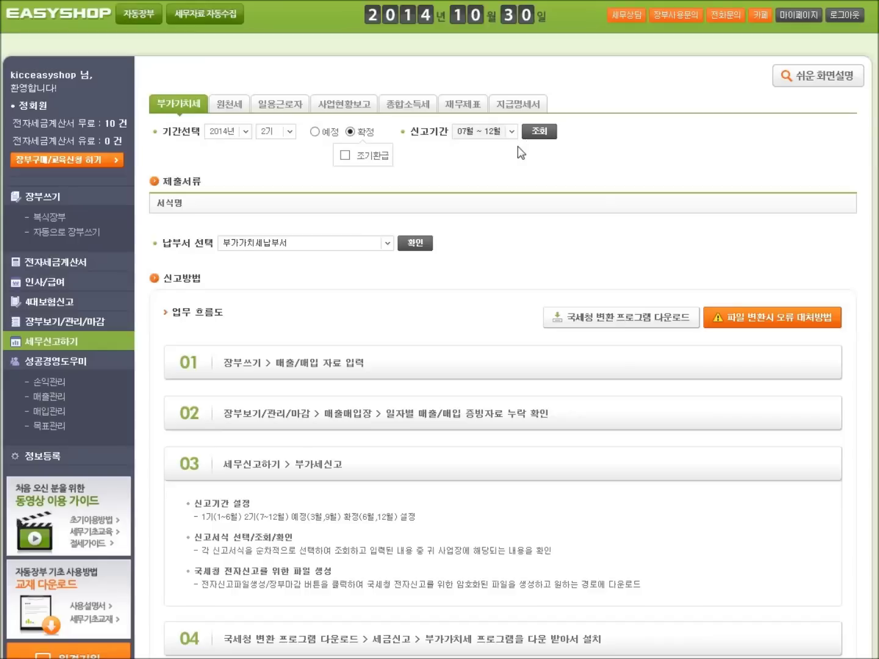
click(541, 132)
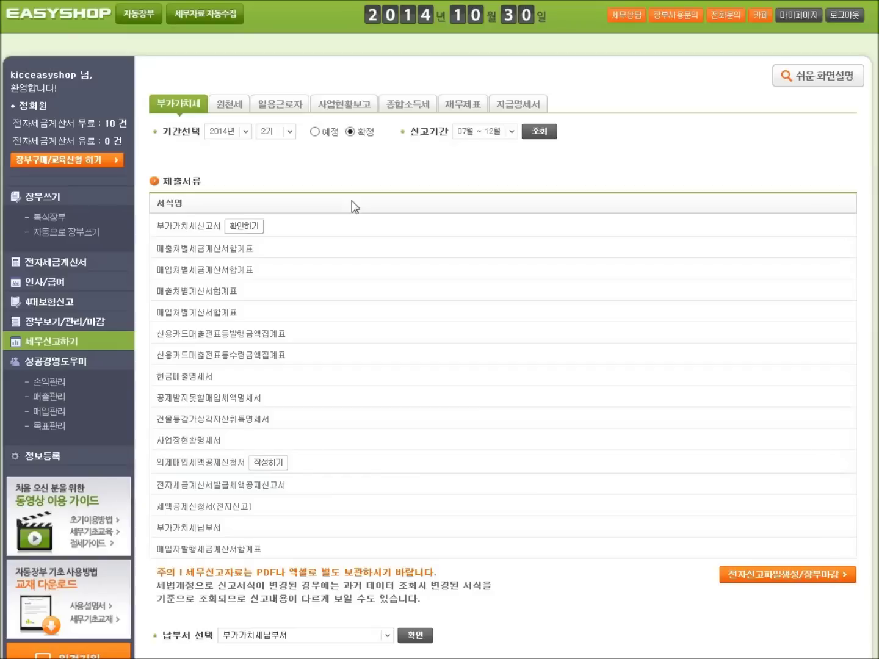
Fill out the deemed input tax credit application (의제매입세액공제신청서) with its default entries, generate its report and close it.
drag(152, 473, 237, 475)
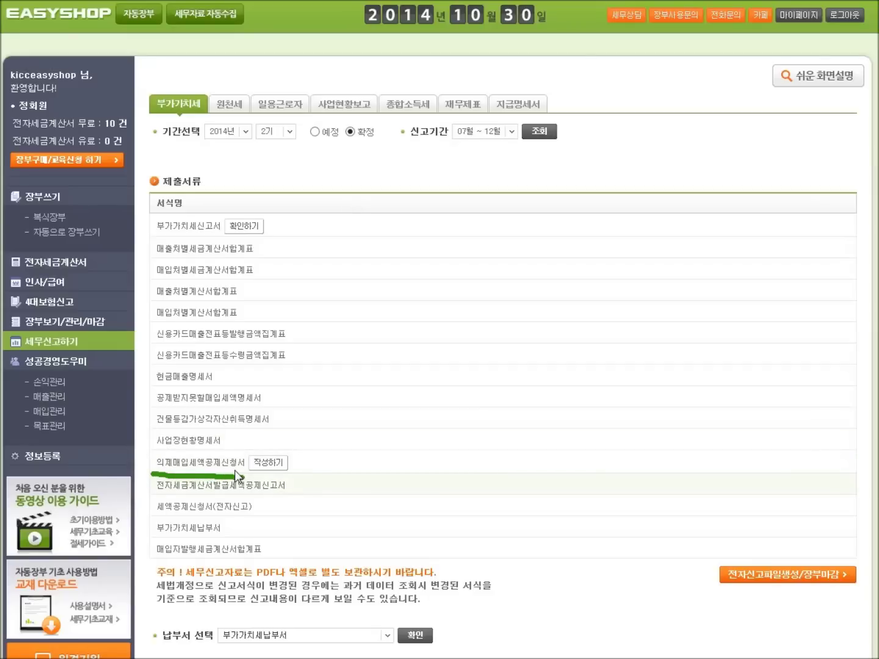
key(Escape)
drag(245, 470, 283, 471)
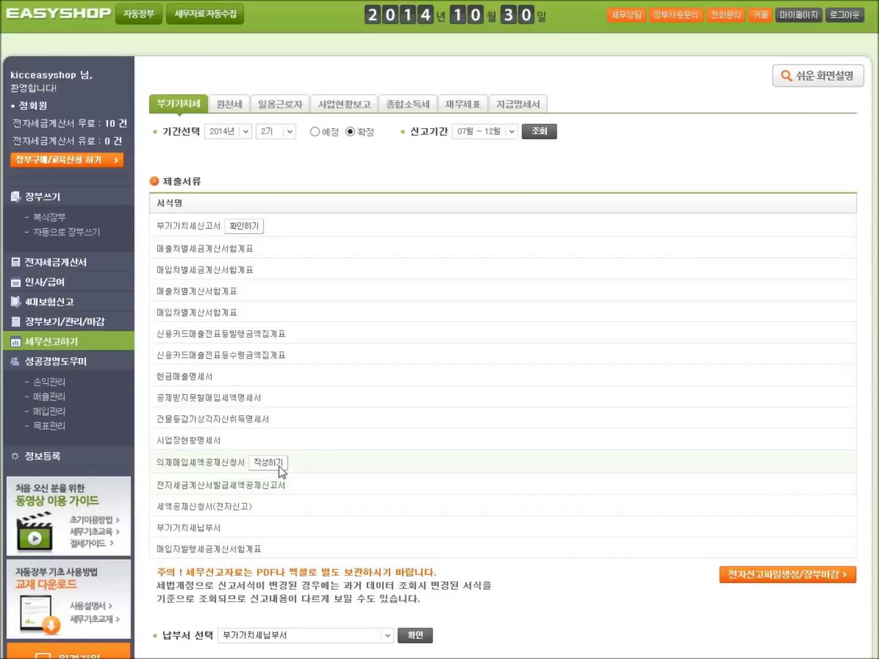
click(270, 461)
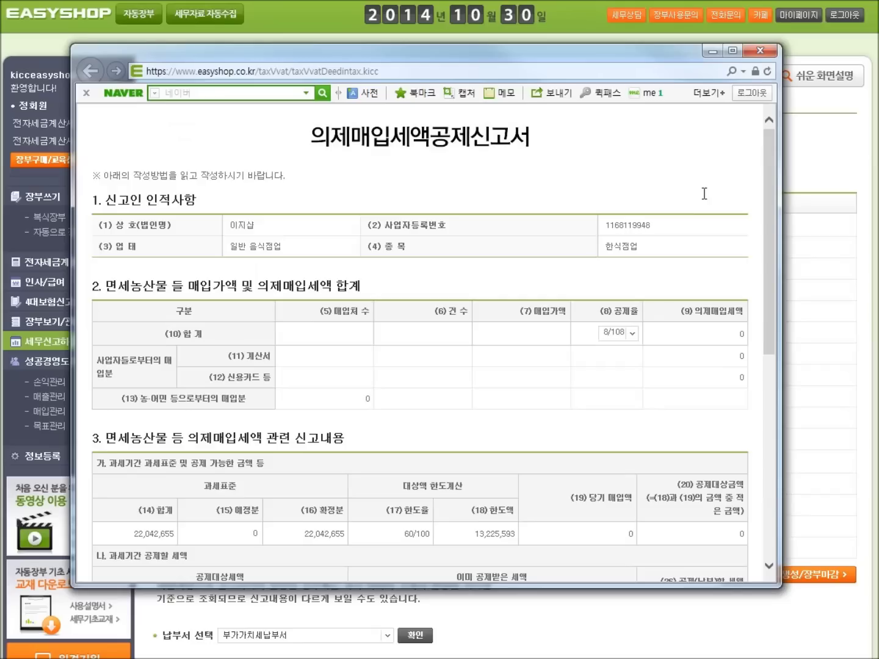
scroll(702, 186, down, 10)
click(711, 532)
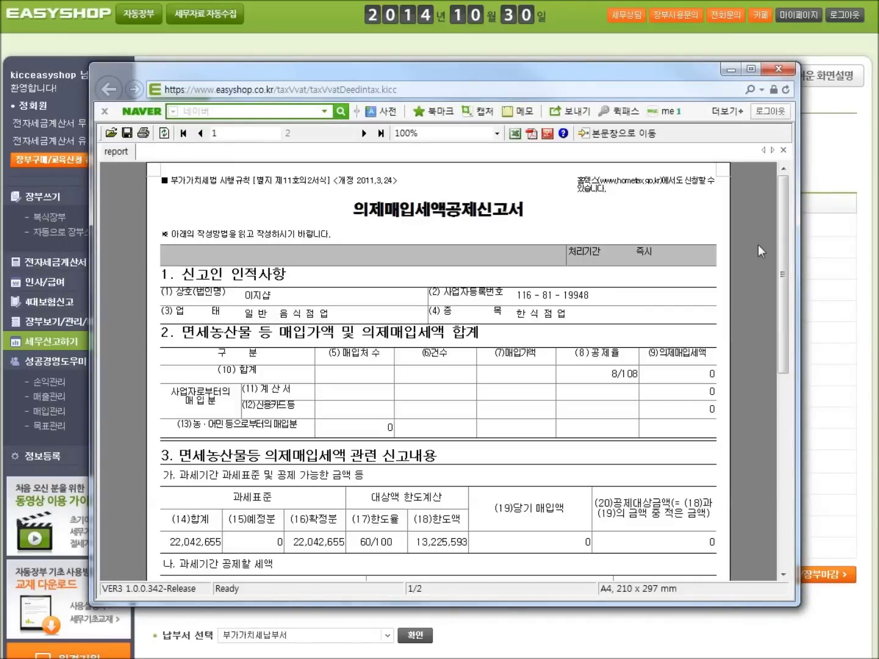
click(779, 69)
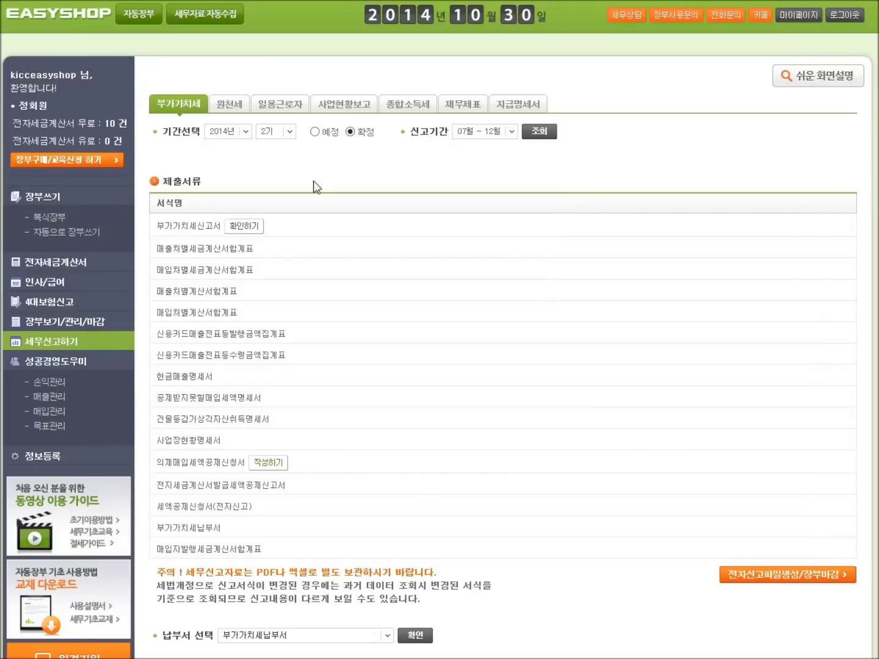
Generate the VAT return (부가가치세신고서), leaving the optional tax amounts and refund account at their defaults.
click(250, 225)
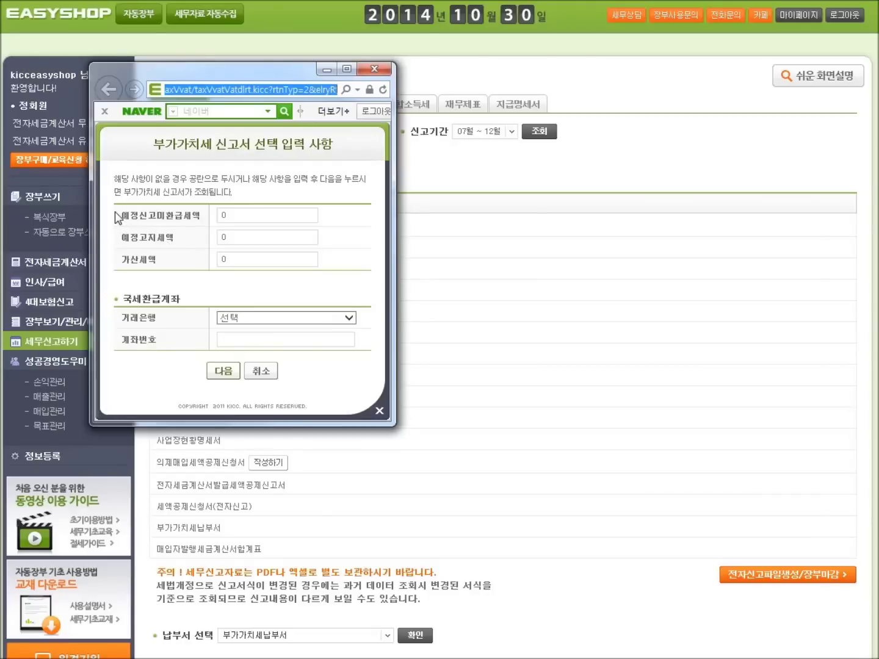
drag(118, 244, 151, 240)
drag(120, 303, 168, 302)
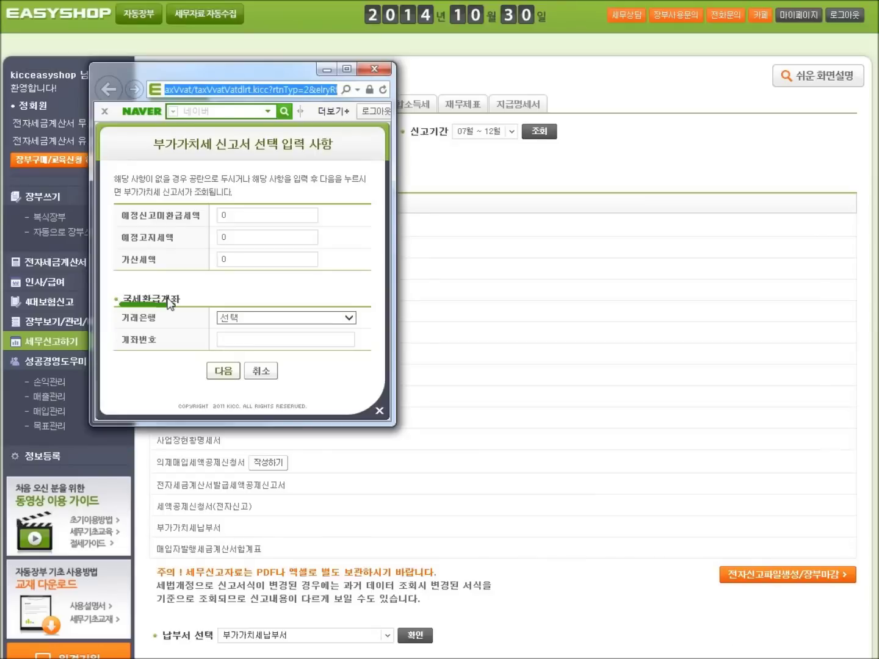
click(211, 370)
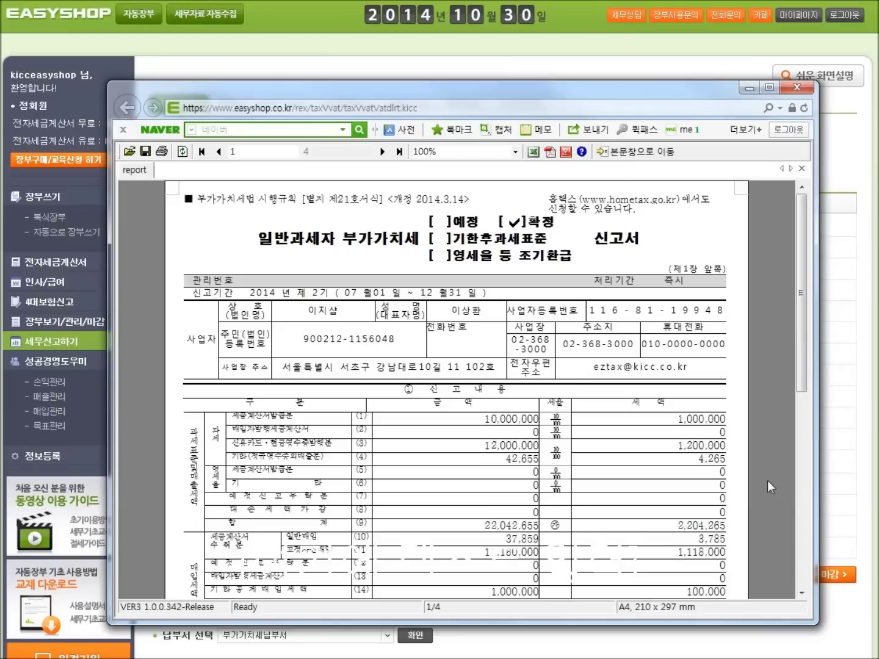
Examine the input tax, deduction, preliminary notice and final payable tax amounts in the VAT return, and close the report.
scroll(766, 480, down, 3)
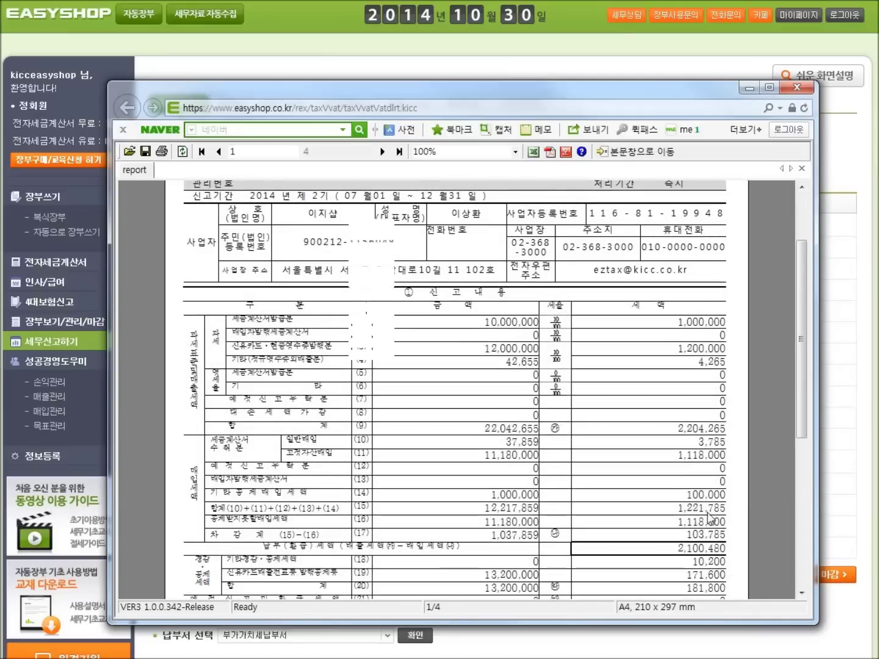
drag(673, 539, 720, 543)
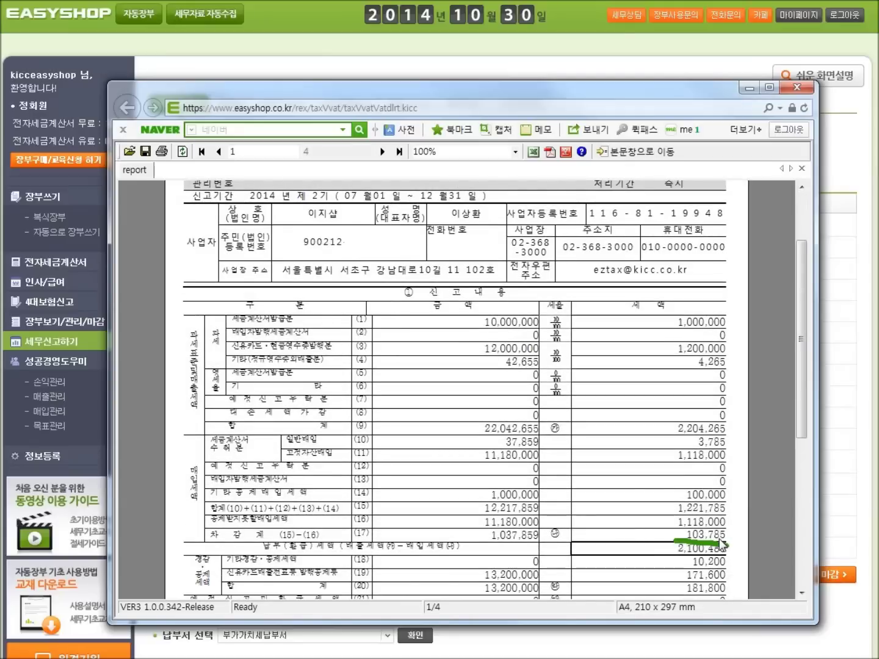
drag(666, 569, 714, 568)
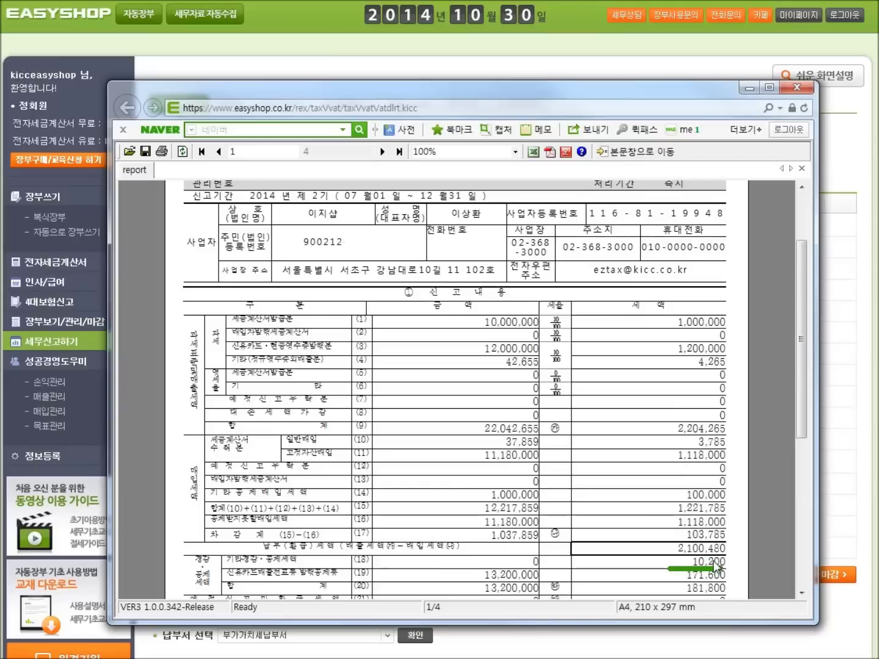
drag(673, 578, 734, 582)
scroll(751, 530, down, 3)
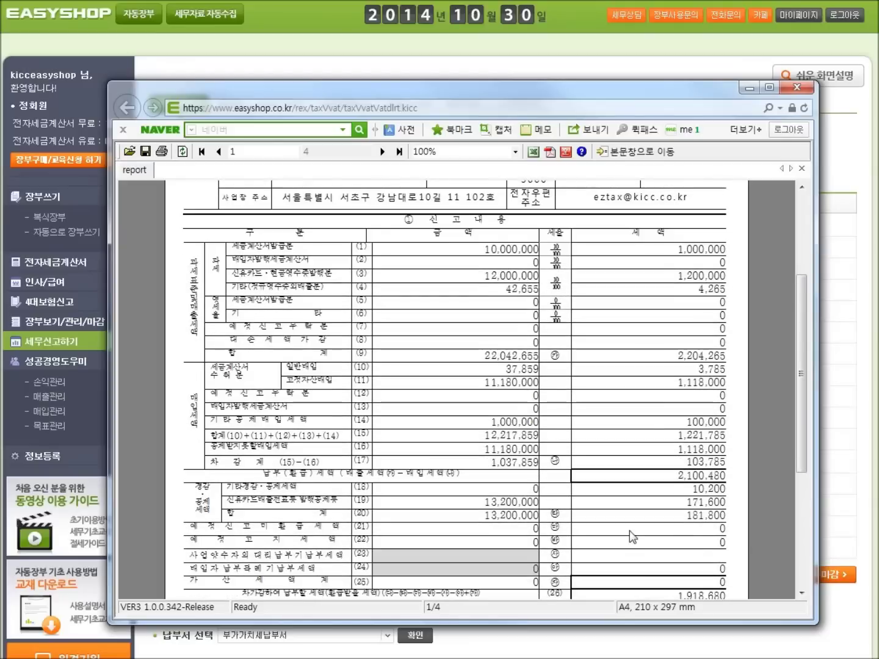
drag(633, 549, 730, 546)
scroll(730, 532, down, 2)
drag(651, 556, 742, 555)
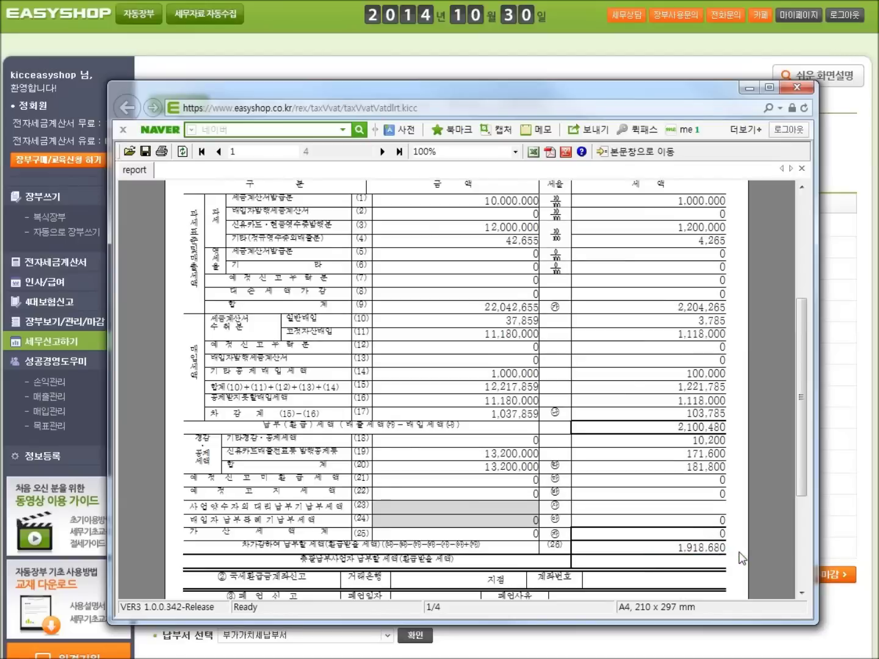
click(796, 89)
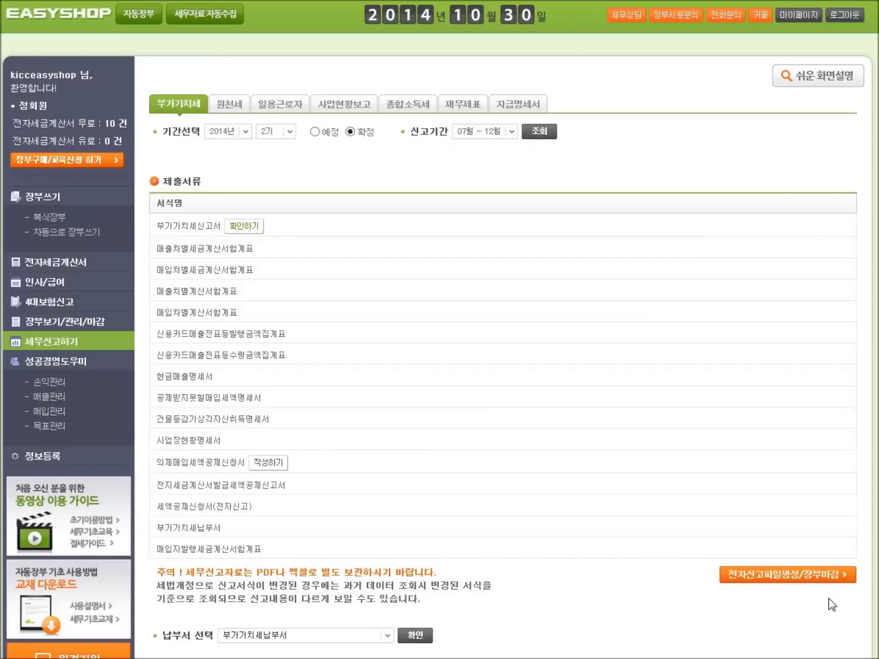
Create the electronic filing file and close the books, accepting the filing notice and entering and confirming the encryption password.
click(794, 572)
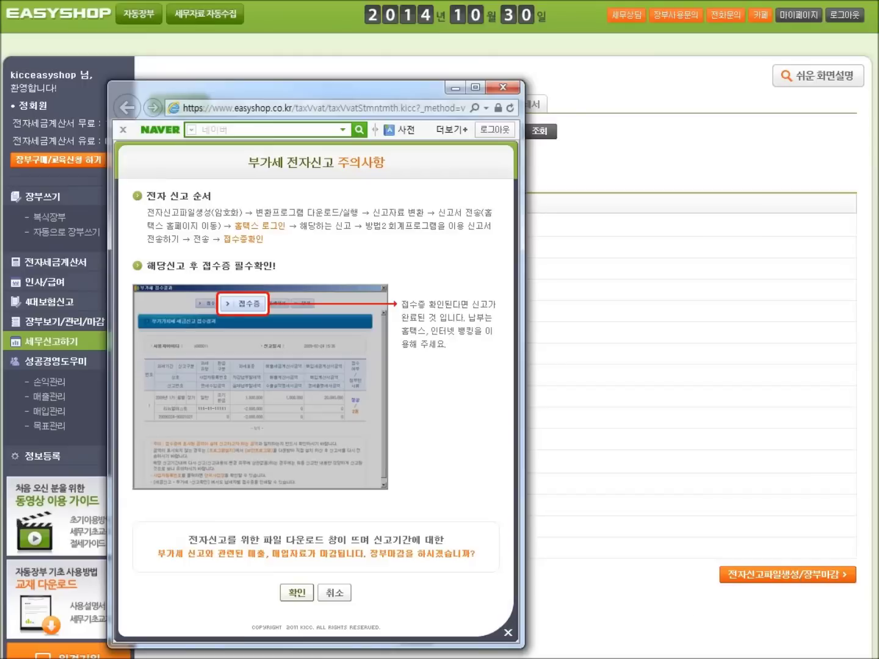
click(295, 591)
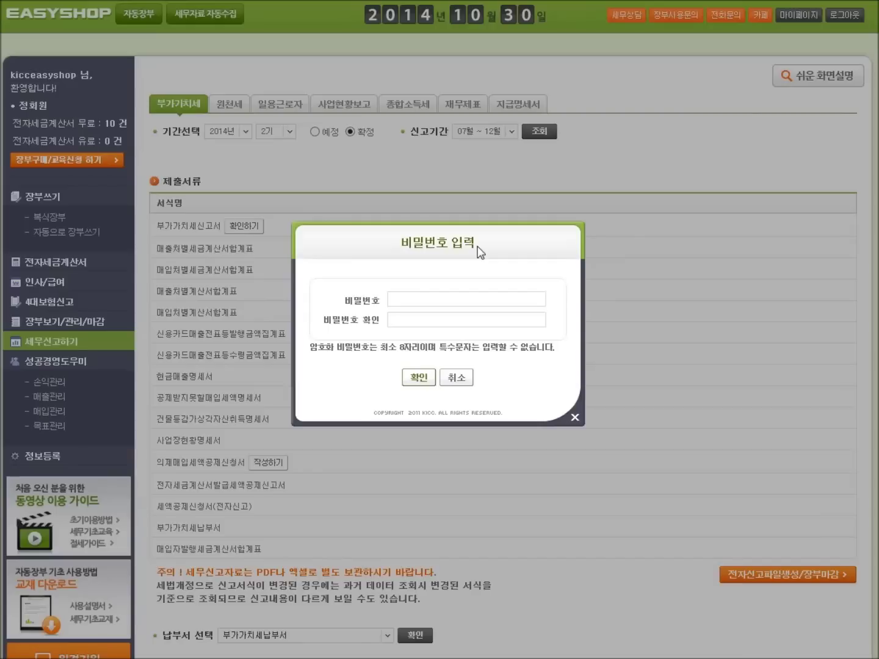
click(439, 300)
text(********)
click(482, 320)
text(********)
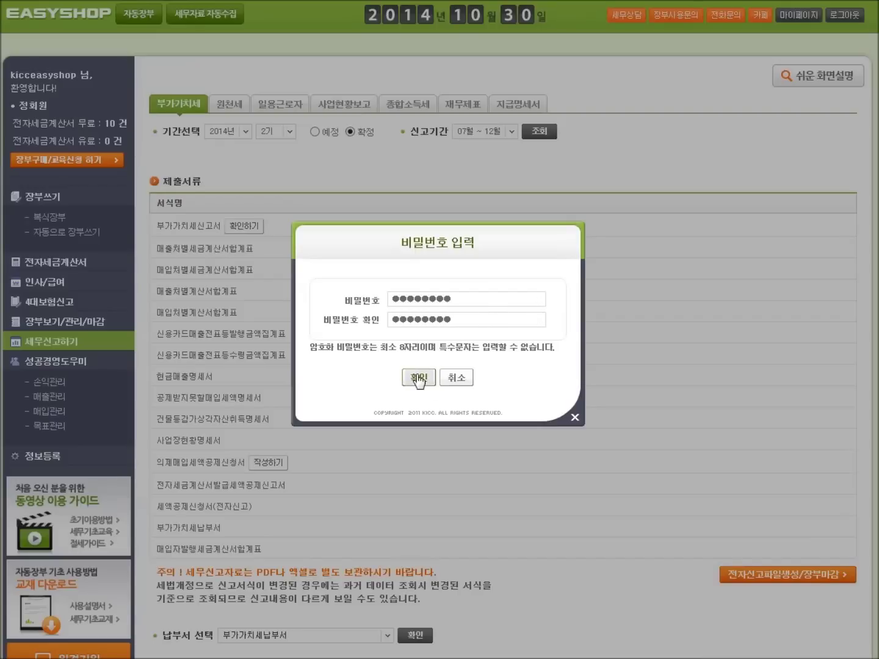
click(419, 378)
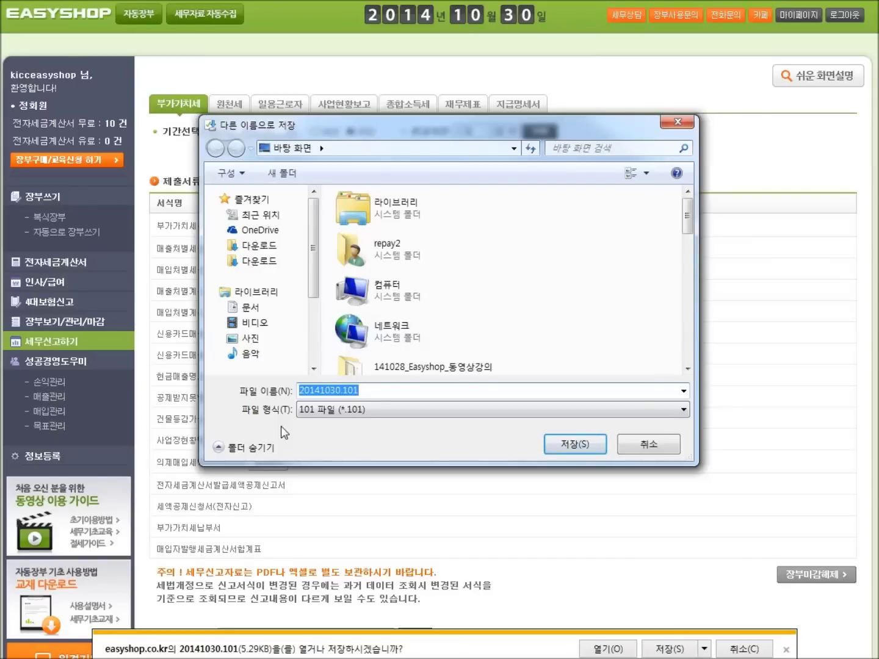
Save the electronic filing file as 20141030.101 on the desktop and select it there.
click(579, 444)
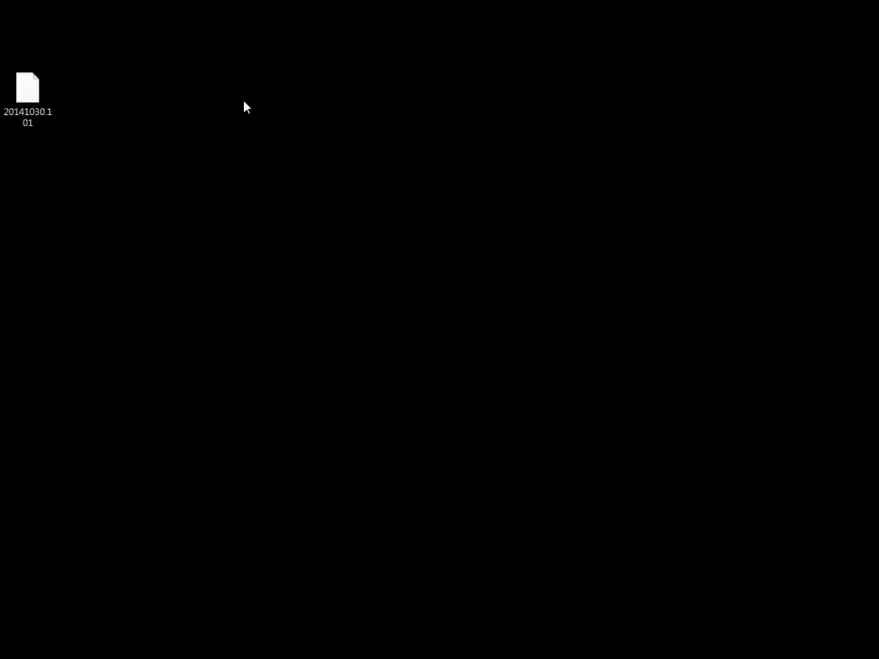
click(9, 110)
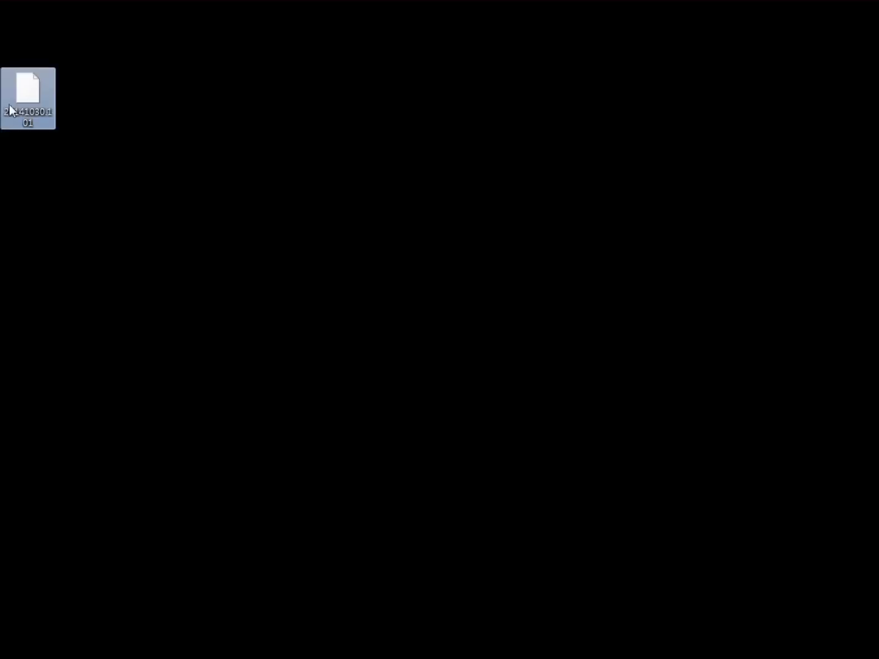